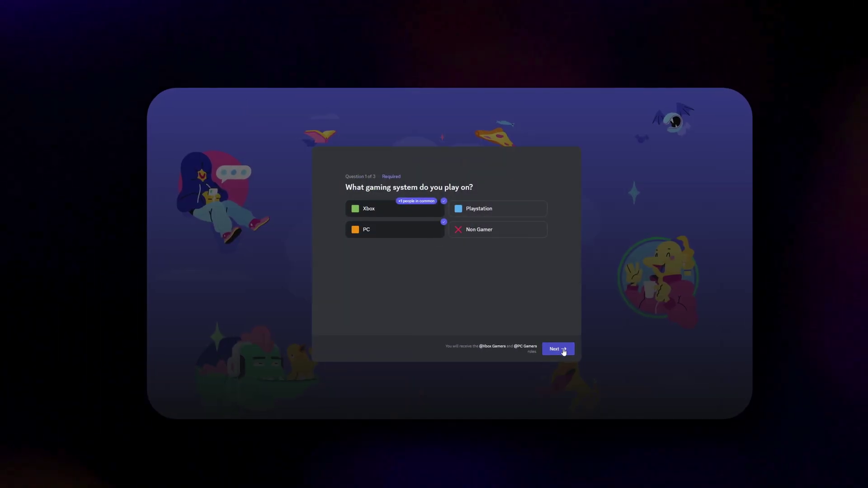
Move past the gaming system question and answer Yes to the anime question
{"action": "left_click", "coordinate": [558, 349]}
{"action": "left_click", "coordinate": [422, 216]}
{"action": "left_click", "coordinate": [560, 350]}
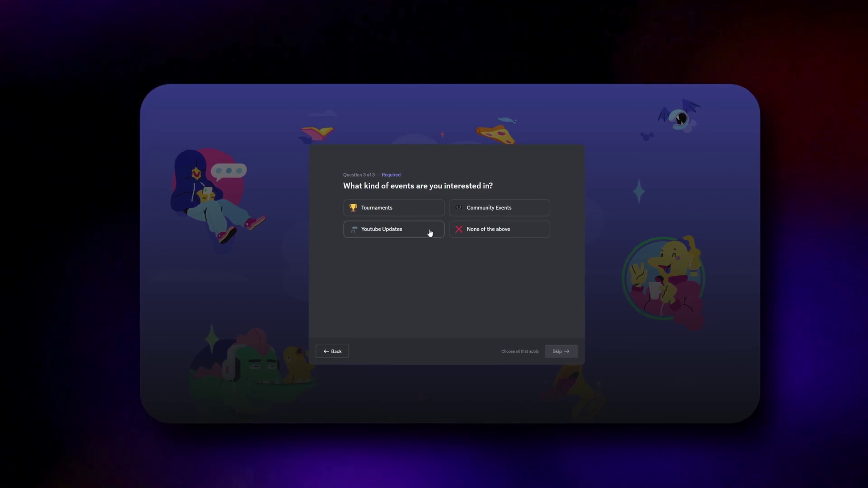
Choose Tournaments, Youtube Updates and Community Events as event interests, then agree to the server rules
{"action": "left_click", "coordinate": [406, 208]}
{"action": "left_click", "coordinate": [429, 232]}
{"action": "left_click", "coordinate": [497, 208]}
{"action": "left_click", "coordinate": [558, 348]}
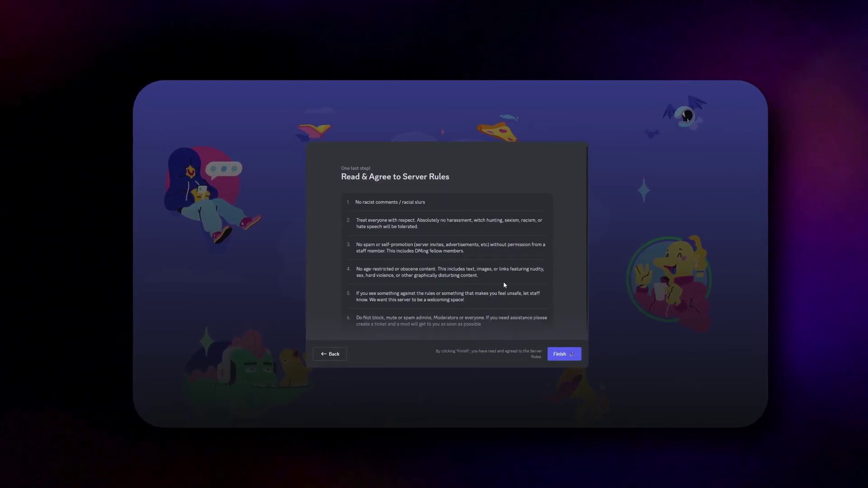
{"action": "left_click", "coordinate": [562, 354]}
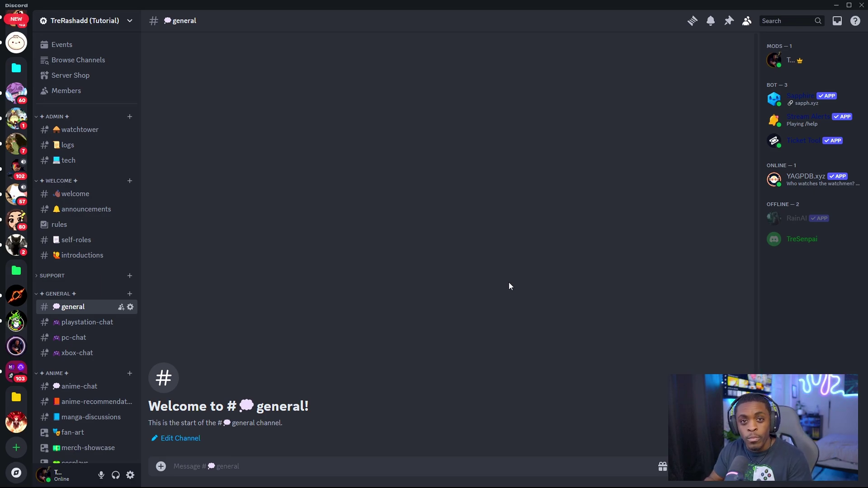
Open Server Settings from the server menu and go to the Onboarding page under Community
{"action": "left_click", "coordinate": [105, 20]}
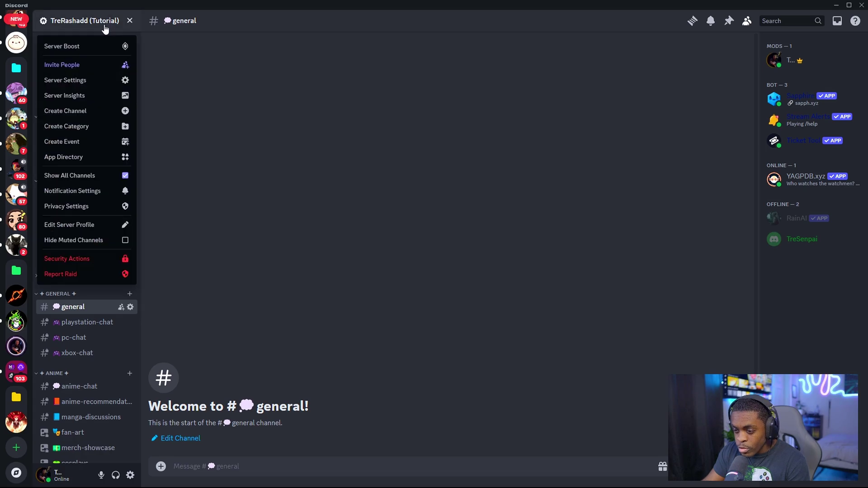
{"action": "left_click", "coordinate": [93, 80]}
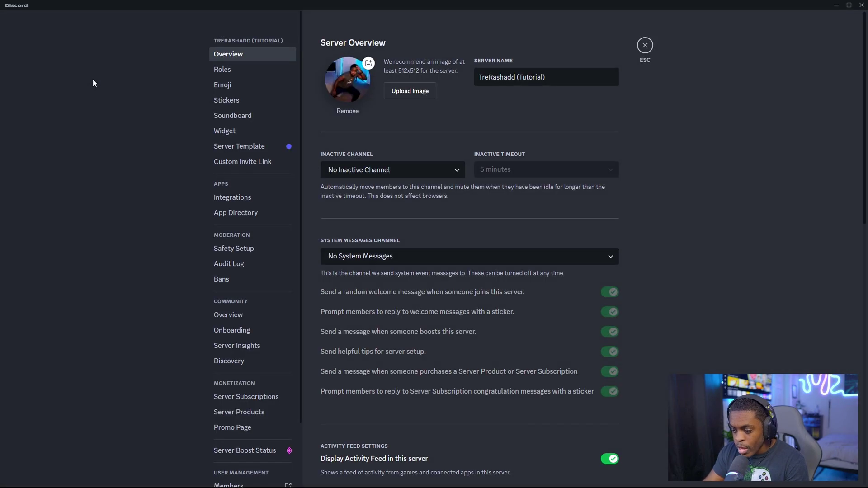
{"action": "scroll", "coordinate": [112, 113], "scroll_direction": "down", "scroll_amount": 3}
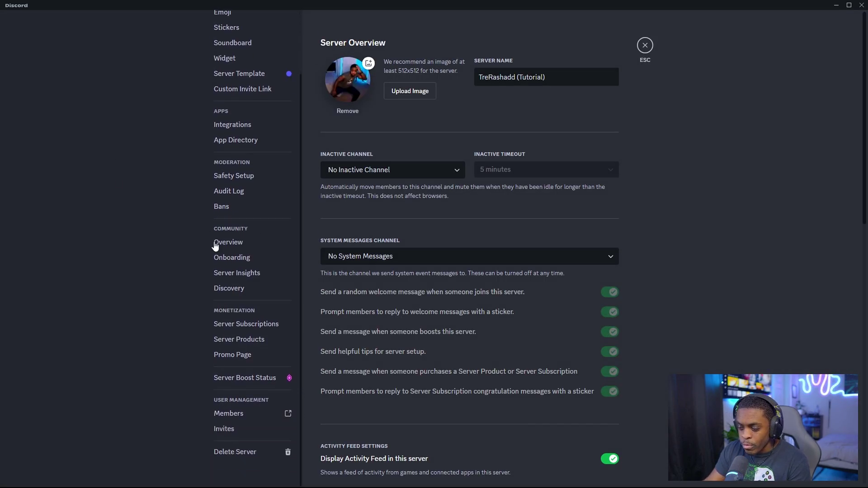
{"action": "left_click", "coordinate": [254, 260]}
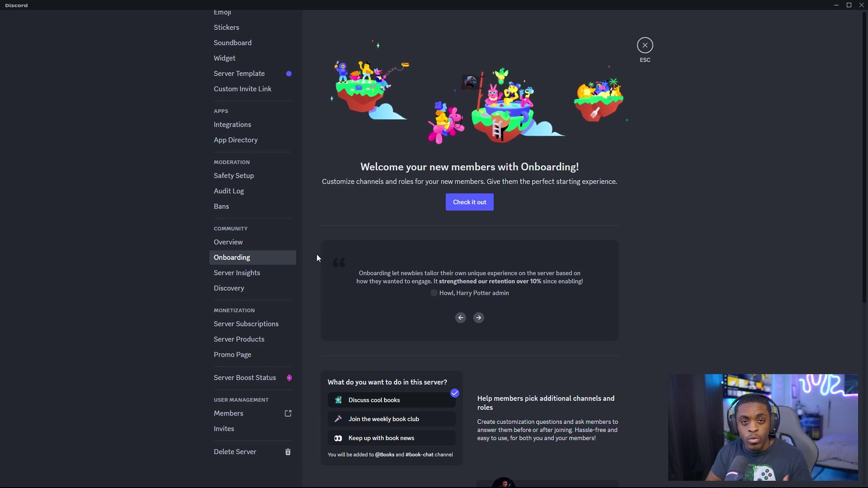
Start the onboarding setup, dismiss the safety tip, and edit the Raid Protection and CAPTCHA settings
{"action": "left_click", "coordinate": [454, 204]}
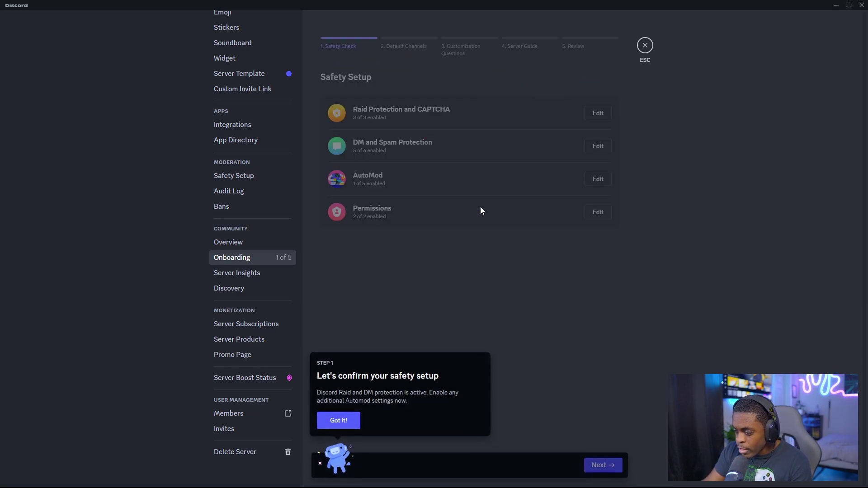
{"action": "left_click", "coordinate": [338, 421]}
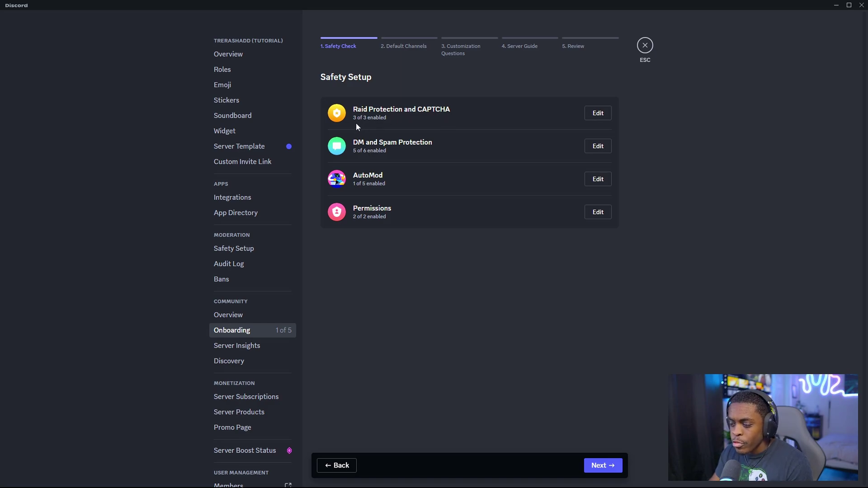
{"action": "left_click", "coordinate": [596, 113]}
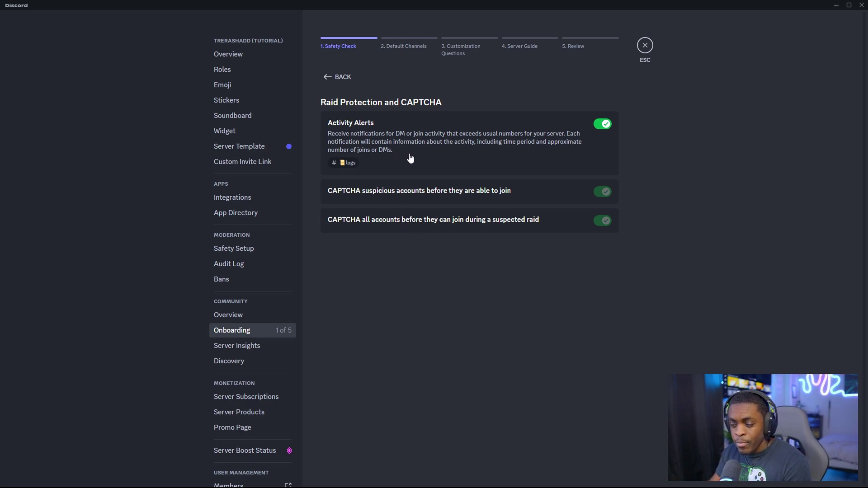
Change the Safety Notifications Channel from #logs to #watchtower and return to Safety Setup
{"action": "left_click", "coordinate": [345, 163]}
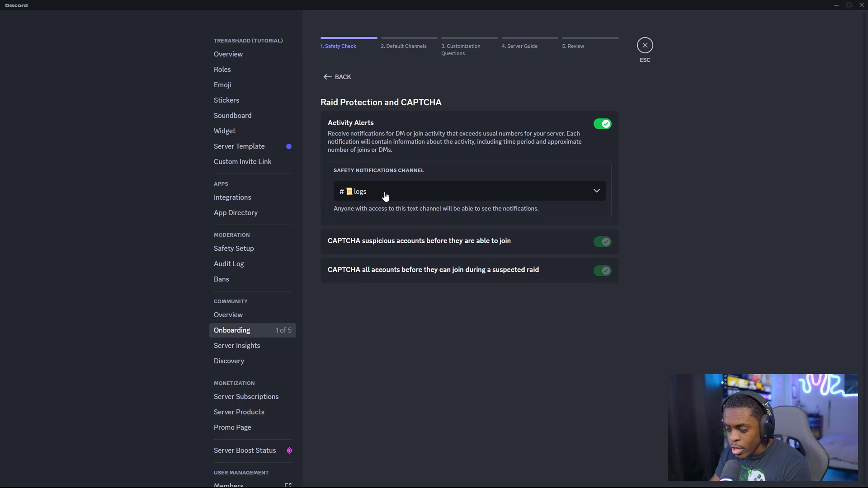
{"action": "left_click", "coordinate": [394, 196]}
{"action": "scroll", "coordinate": [402, 265], "scroll_direction": "down", "scroll_amount": 3}
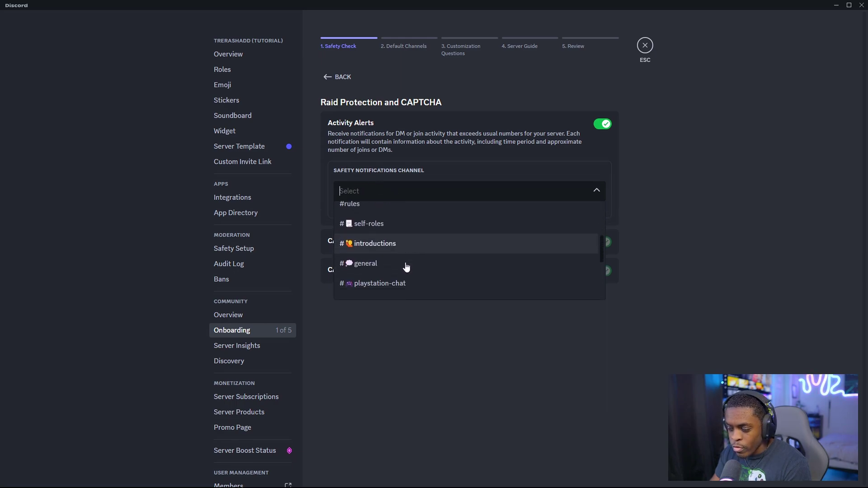
{"action": "scroll", "coordinate": [408, 266], "scroll_direction": "up", "scroll_amount": 3}
{"action": "left_click", "coordinate": [384, 211]}
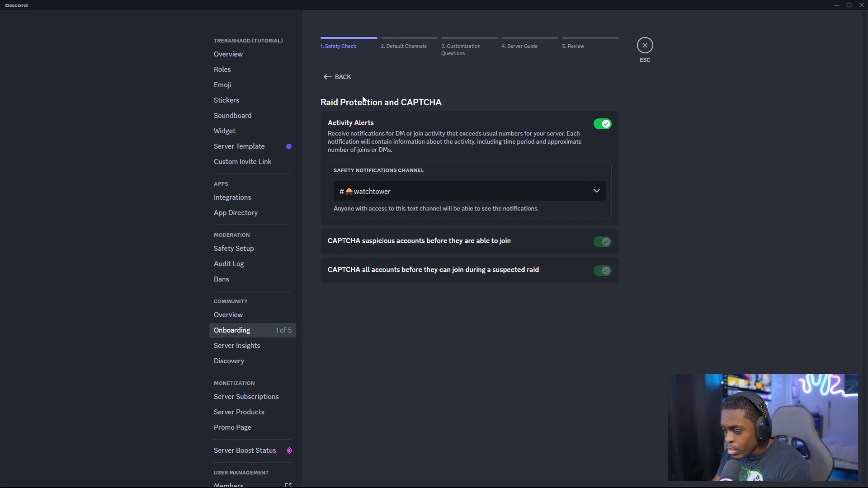
{"action": "left_click", "coordinate": [337, 77]}
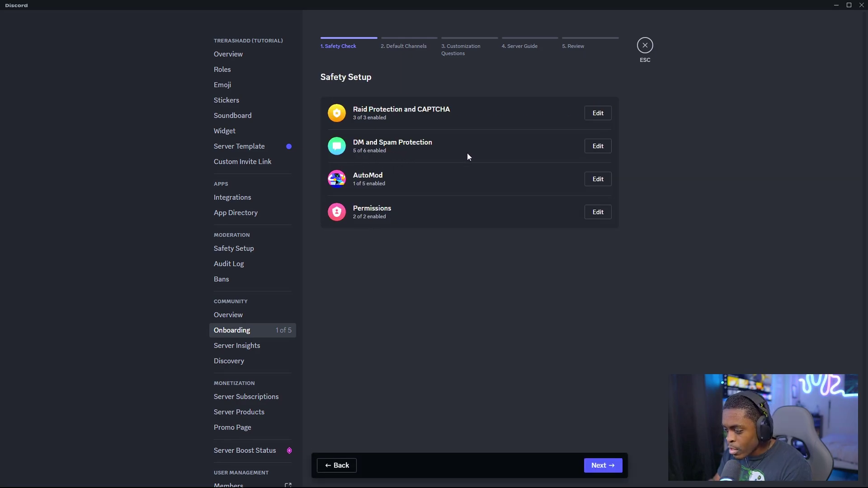
Set the DM and Spam Protection verification level to Highest instead of Low
{"action": "left_click", "coordinate": [596, 147]}
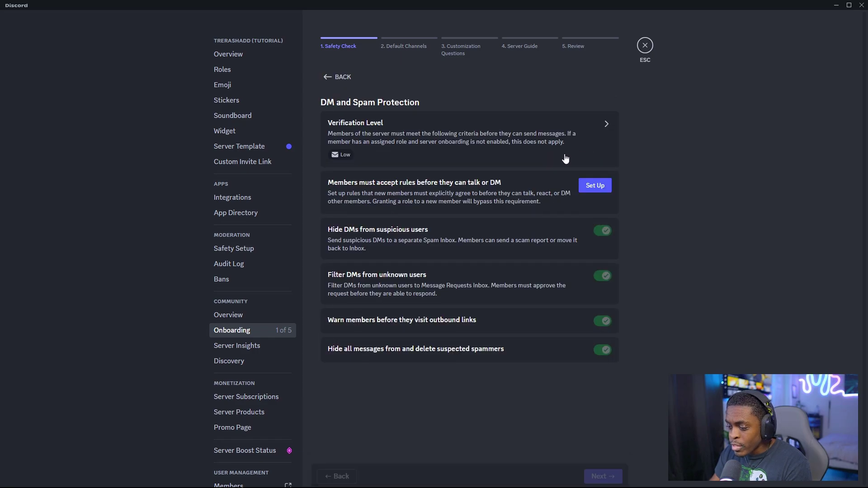
{"action": "left_click", "coordinate": [541, 144]}
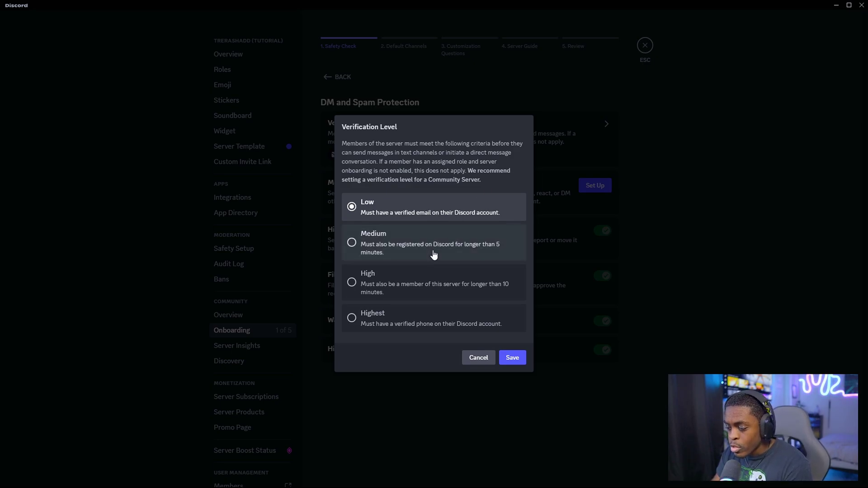
{"action": "left_click", "coordinate": [430, 323]}
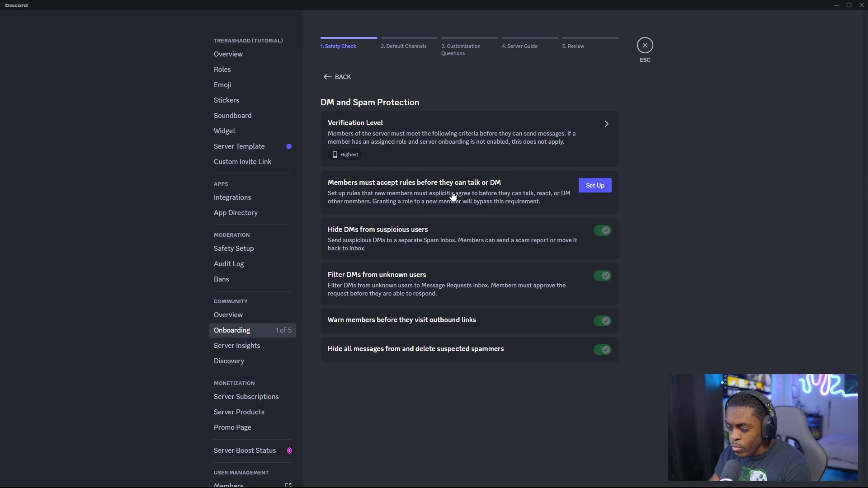
Paste six server rules, starting with 'No racist comments / racial slurs', into Server Rules and save
{"action": "left_click", "coordinate": [589, 185]}
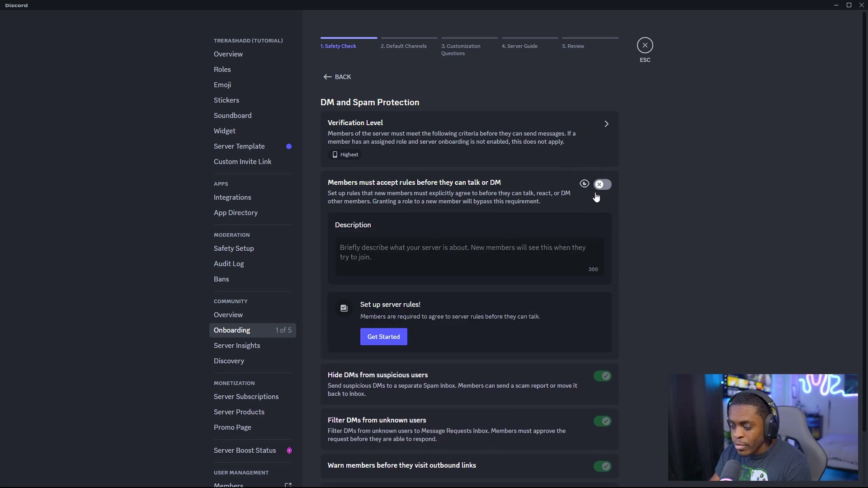
{"action": "left_click", "coordinate": [601, 185]}
{"action": "left_click", "coordinate": [445, 273]}
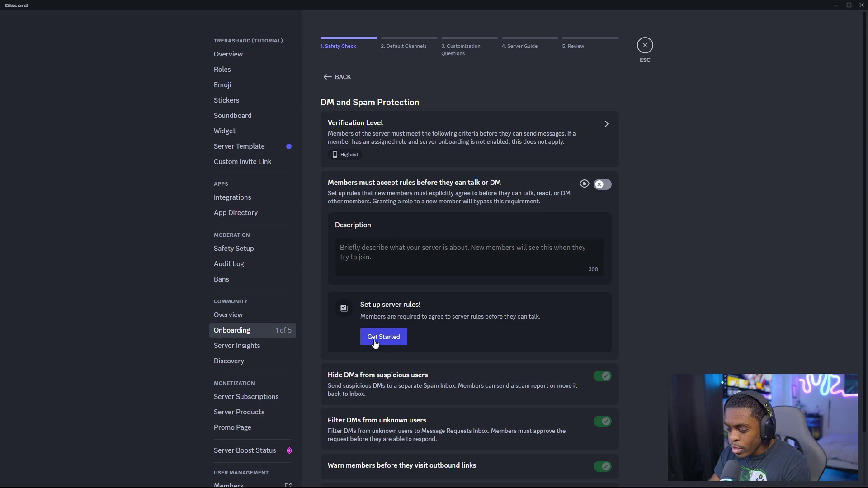
{"action": "left_click", "coordinate": [381, 338]}
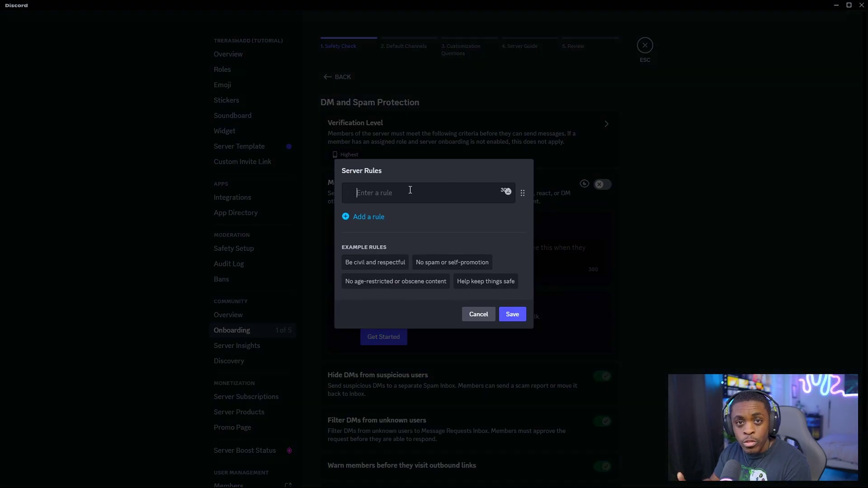
{"action": "type", "text": "No racist comments / racial slurs Treat everyone with respect. Absolutely no harassment, witch hunting, sexism, racism, or hate speech will be tolerated. No spam or self-promotion (server invites, advertisements, etc) without permission from a staff member. This includes DMing fellow members. No age-restricted or obscene content. This includes text, images, or links featuring nudity, sex, hard violence, or other graphically disturbing content. If you see something against the rules or something that makes you feel unsafe, let staff know. We want this server to be a welcoming space! Do Not block, mute or spam admins, Moderators or everyone. If you need assistance please create a ticket and a mod will get to you as soon as possible"}
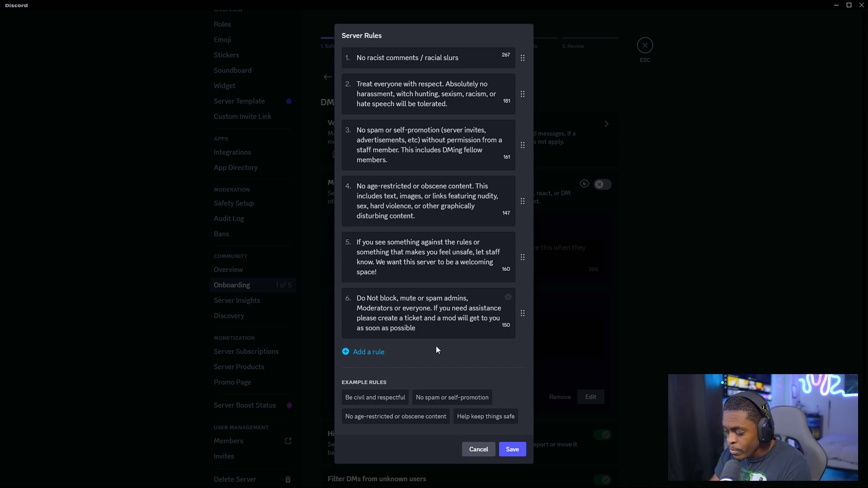
{"action": "left_click", "coordinate": [512, 450]}
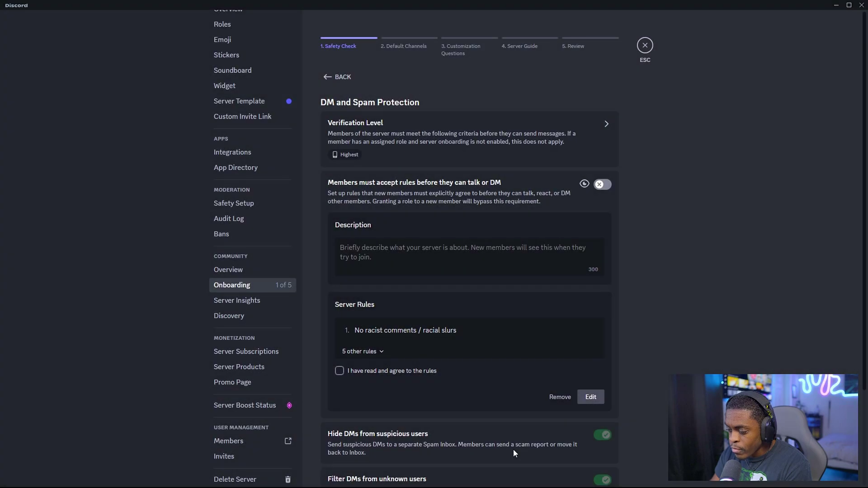
Switch on 'Members must accept rules before they can talk or DM' and collapse its panel
{"action": "left_click", "coordinate": [603, 186]}
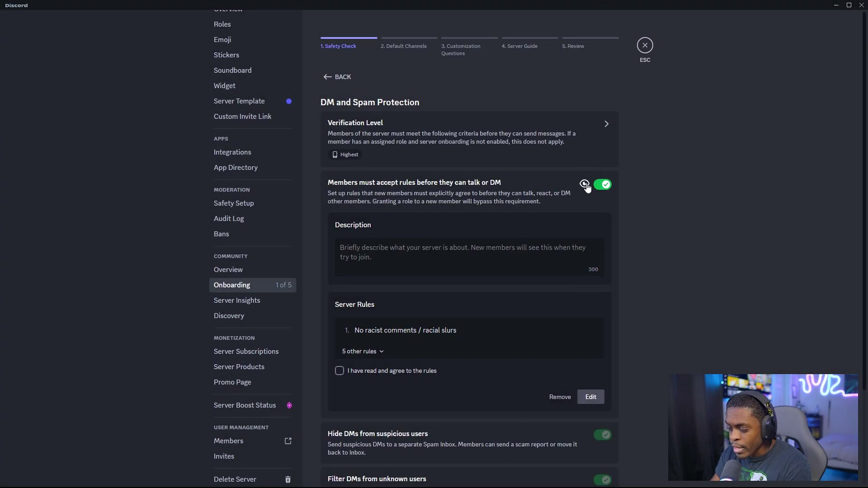
{"action": "left_click", "coordinate": [499, 255]}
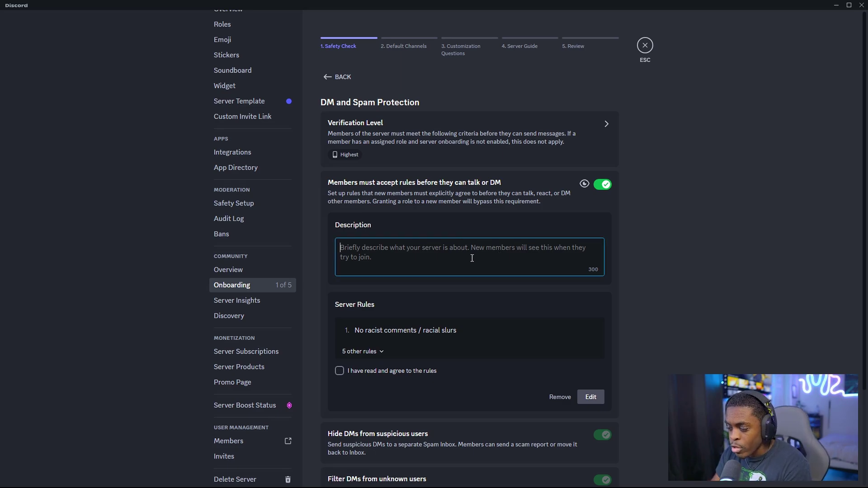
{"action": "left_click", "coordinate": [653, 274]}
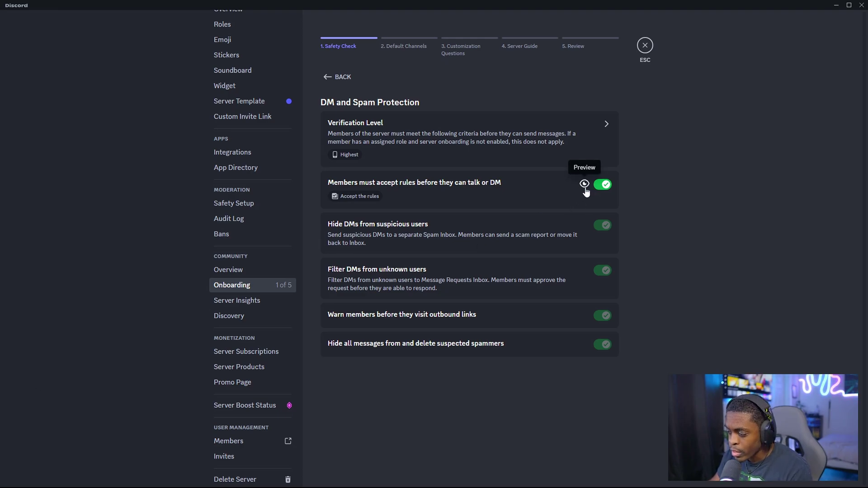
Scroll through all the rules in the 'Before you can talk here' preview, then close it
{"action": "left_click", "coordinate": [584, 184]}
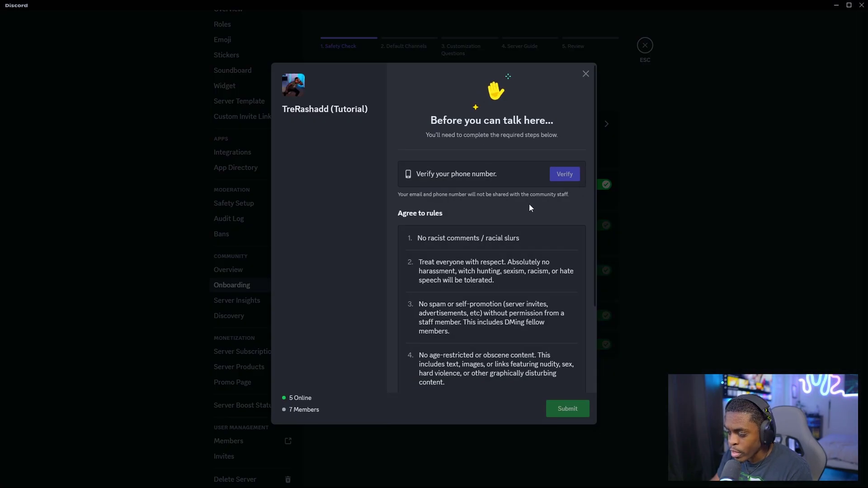
{"action": "scroll", "coordinate": [479, 186], "scroll_direction": "down", "scroll_amount": 4}
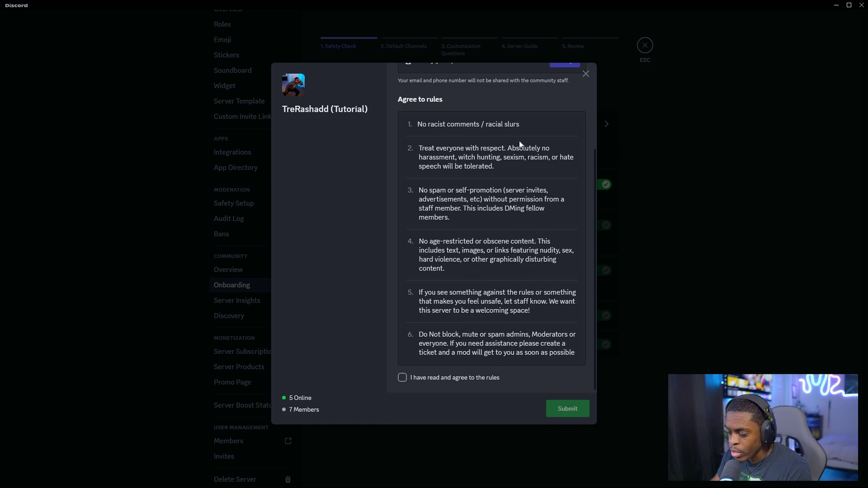
{"action": "scroll", "coordinate": [529, 219], "scroll_direction": "up", "scroll_amount": 4}
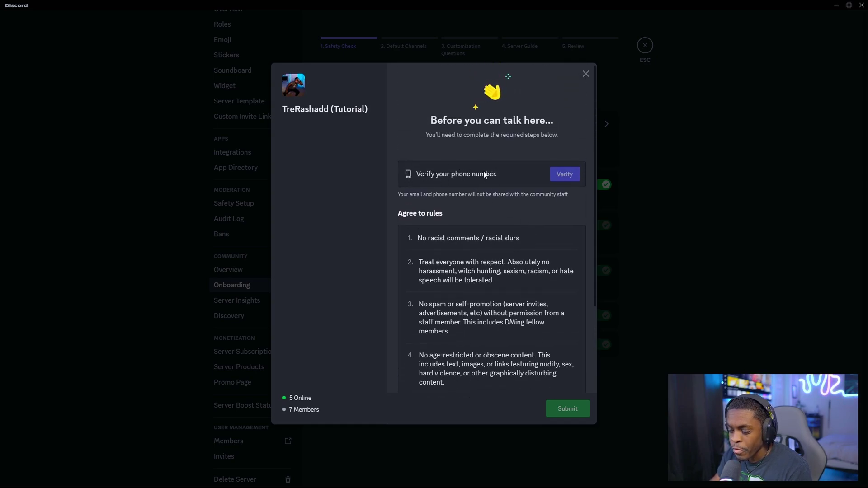
{"action": "scroll", "coordinate": [474, 190], "scroll_direction": "down", "scroll_amount": 4}
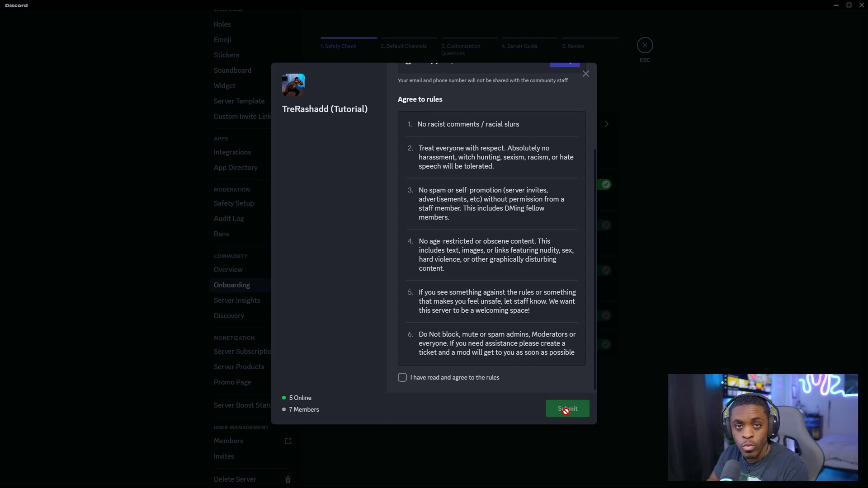
{"action": "left_click", "coordinate": [678, 249]}
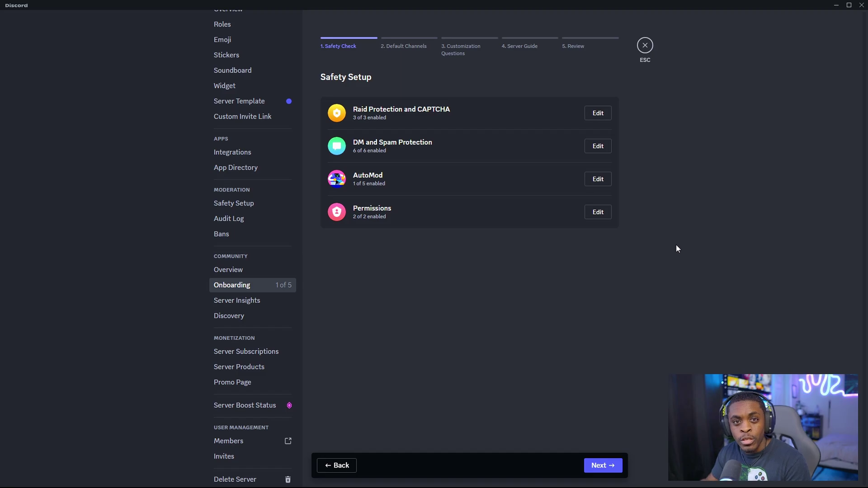
Review the AutoMod settings, then move on to the '2. Default Channels' step
{"action": "left_click", "coordinate": [603, 179]}
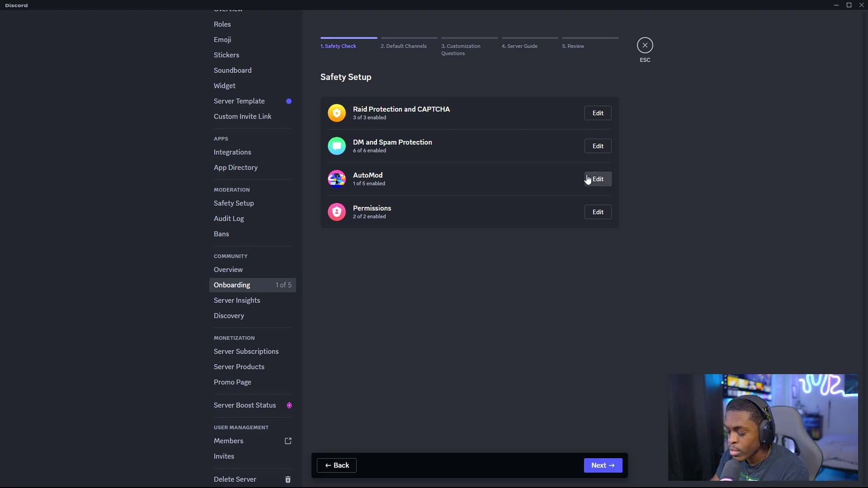
{"action": "left_click", "coordinate": [409, 47]}
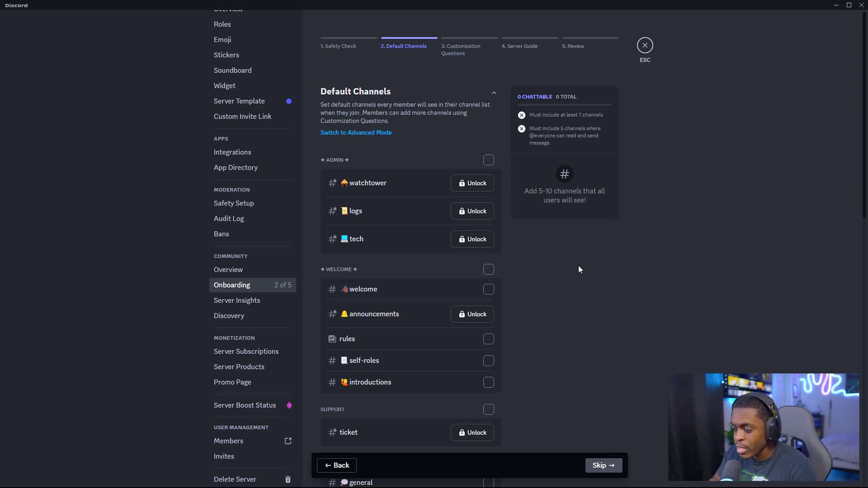
Mark the GENERAL and MEDIA categories as default channels
{"action": "scroll", "coordinate": [572, 268], "scroll_direction": "down", "scroll_amount": 3}
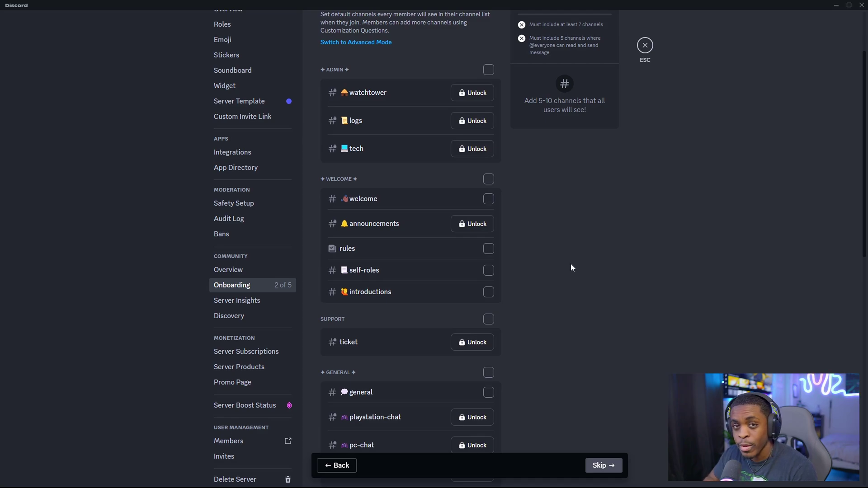
{"action": "scroll", "coordinate": [570, 264], "scroll_direction": "down", "scroll_amount": 6}
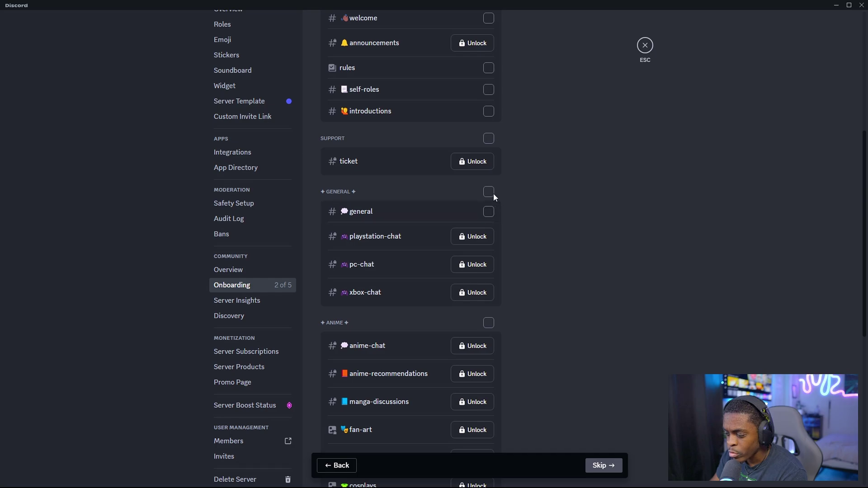
{"action": "left_click", "coordinate": [492, 193]}
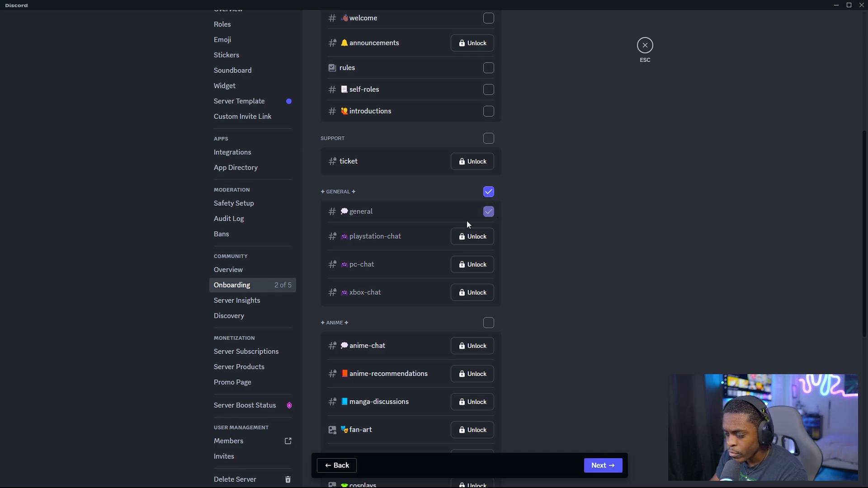
{"action": "scroll", "coordinate": [497, 226], "scroll_direction": "down", "scroll_amount": 4}
{"action": "scroll", "coordinate": [494, 226], "scroll_direction": "down", "scroll_amount": 5}
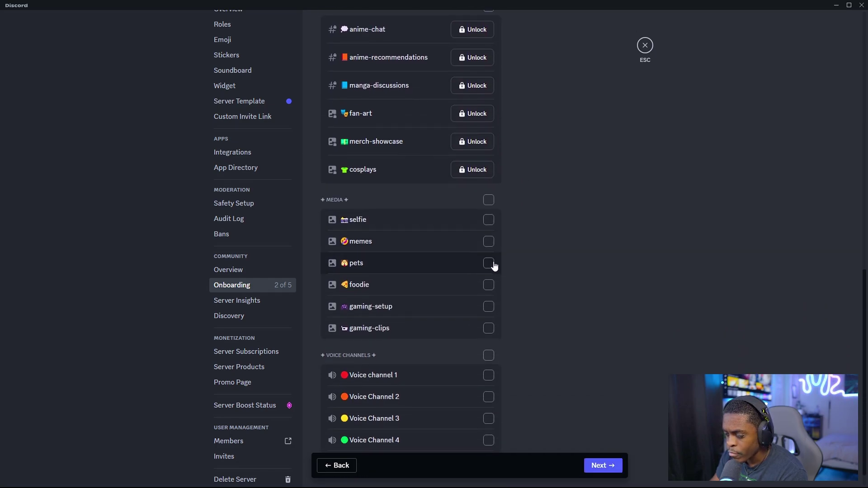
{"action": "left_click", "coordinate": [489, 200]}
Mark the VOICE CHANNELS and WELCOME categories as defaults, bringing the total to 11 chattable channels
{"action": "scroll", "coordinate": [476, 269], "scroll_direction": "down", "scroll_amount": 1}
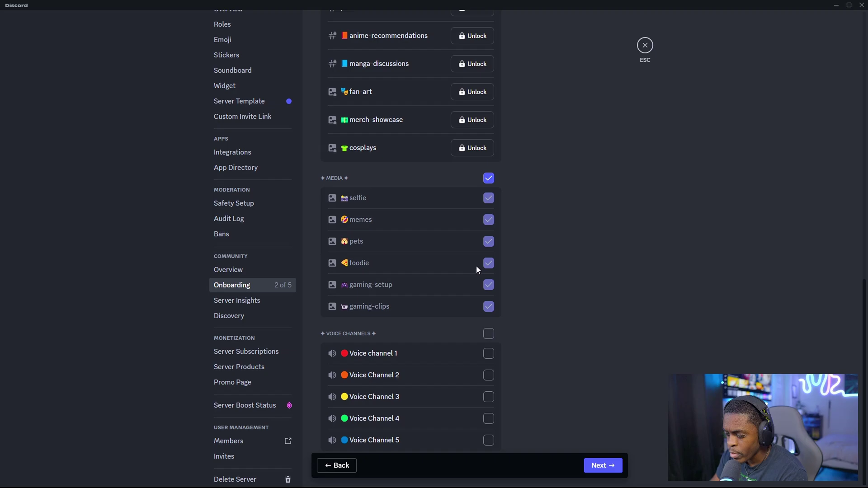
{"action": "left_click", "coordinate": [489, 333]}
{"action": "scroll", "coordinate": [511, 326], "scroll_direction": "up", "scroll_amount": 13}
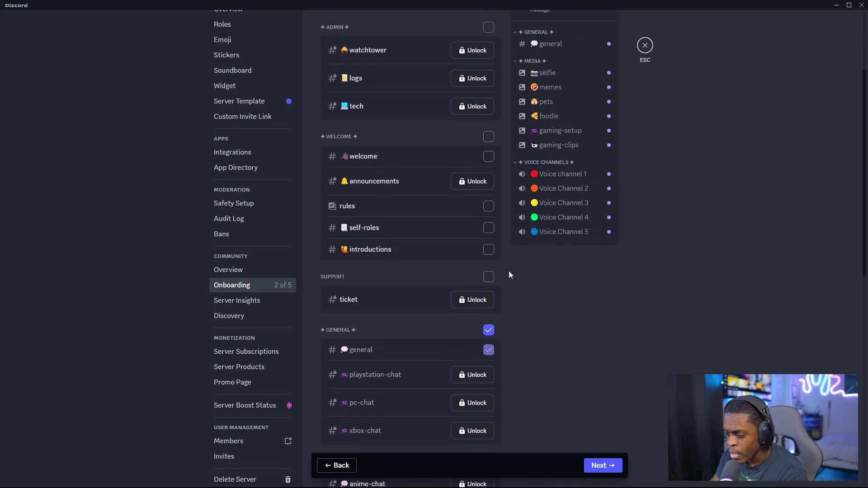
{"action": "scroll", "coordinate": [509, 275], "scroll_direction": "up", "scroll_amount": 2}
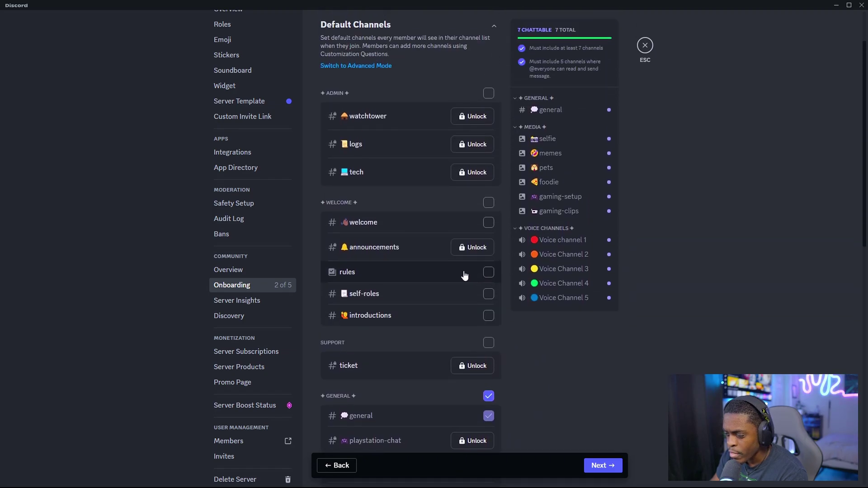
{"action": "left_click", "coordinate": [489, 203]}
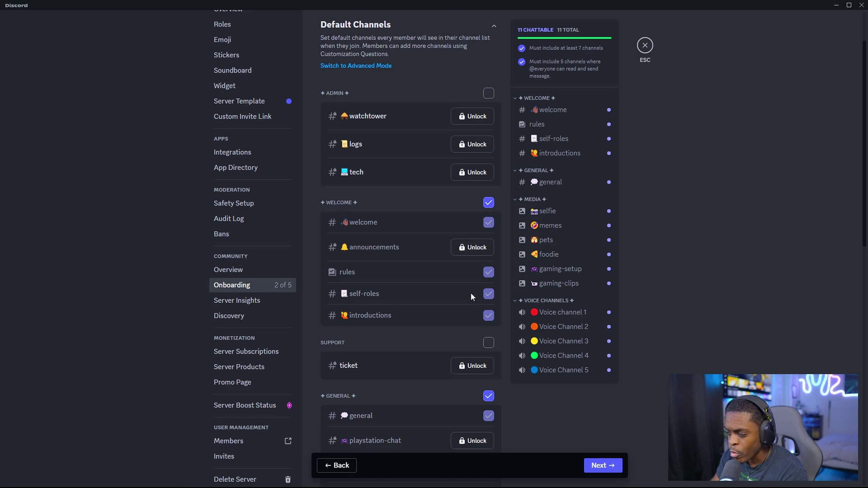
{"action": "scroll", "coordinate": [471, 292], "scroll_direction": "up", "scroll_amount": 2}
{"action": "scroll", "coordinate": [555, 203], "scroll_direction": "down", "scroll_amount": 2}
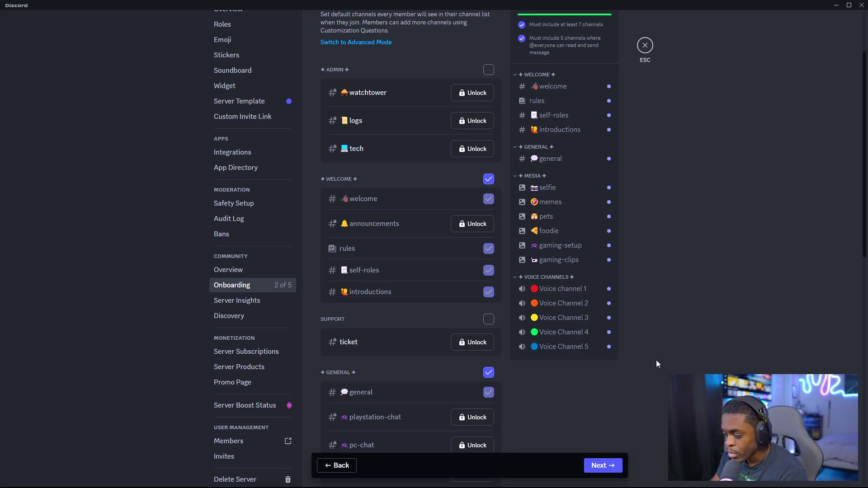
{"action": "scroll", "coordinate": [448, 251], "scroll_direction": "up", "scroll_amount": 2}
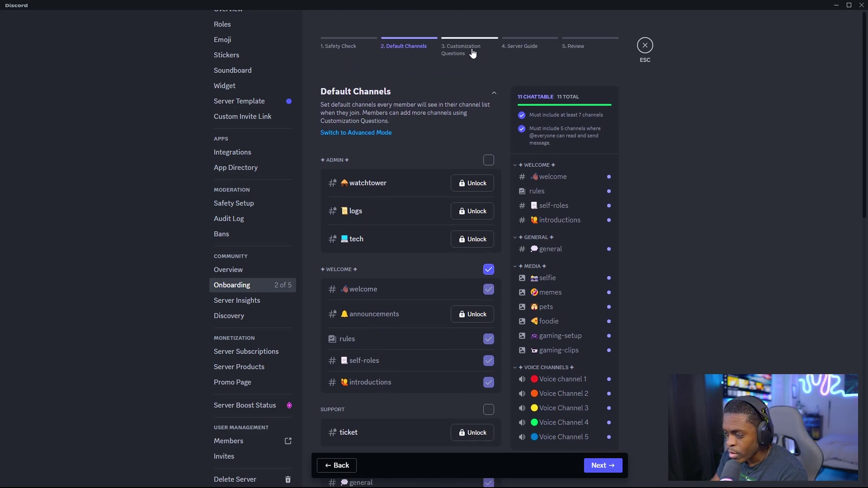
Advance onboarding to step 3, Customization Questions, and dismiss its tip
{"action": "left_click", "coordinate": [601, 465]}
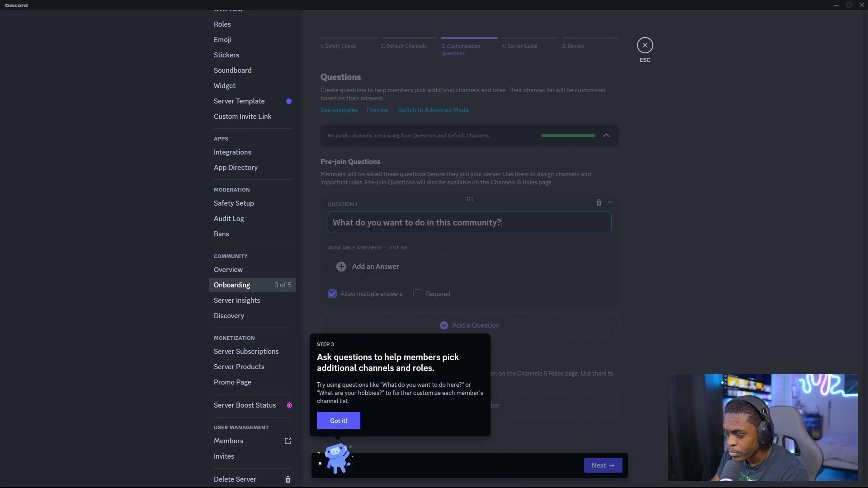
{"action": "left_click", "coordinate": [340, 420]}
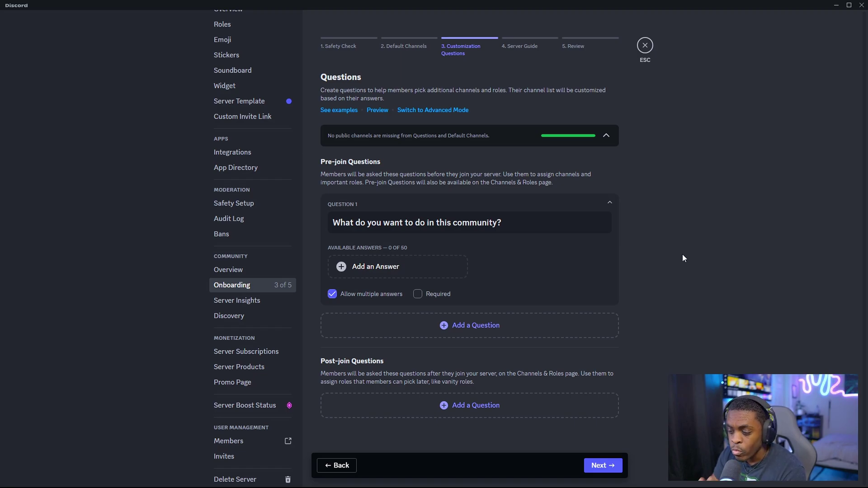
{"action": "scroll", "coordinate": [281, 178], "scroll_direction": "up", "scroll_amount": 1}
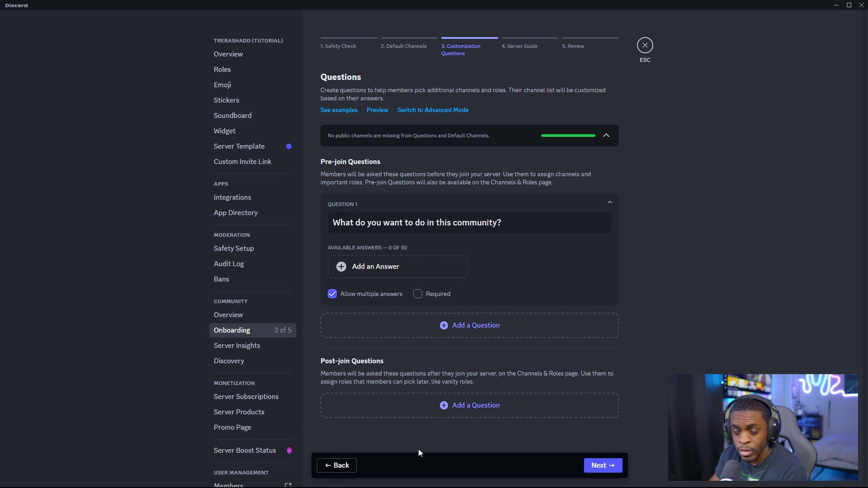
Browse the server's Roles list, then return to the Onboarding customization questions
{"action": "left_click", "coordinate": [246, 73]}
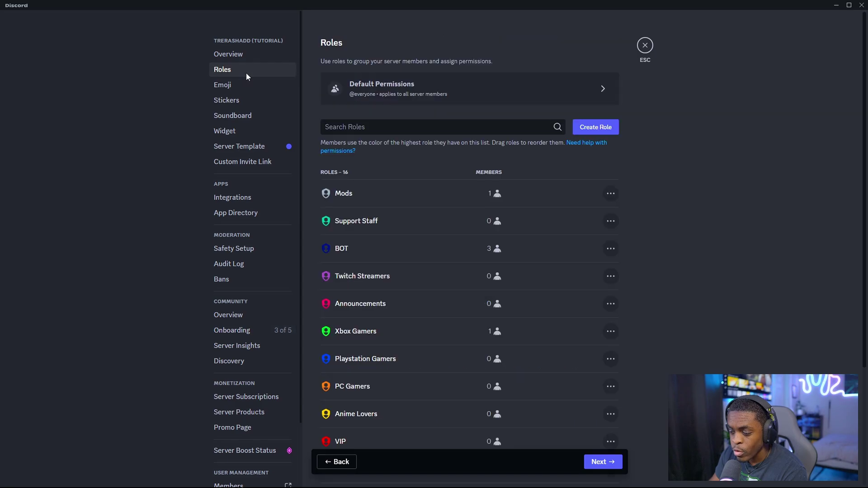
{"action": "scroll", "coordinate": [568, 258], "scroll_direction": "down", "scroll_amount": 2}
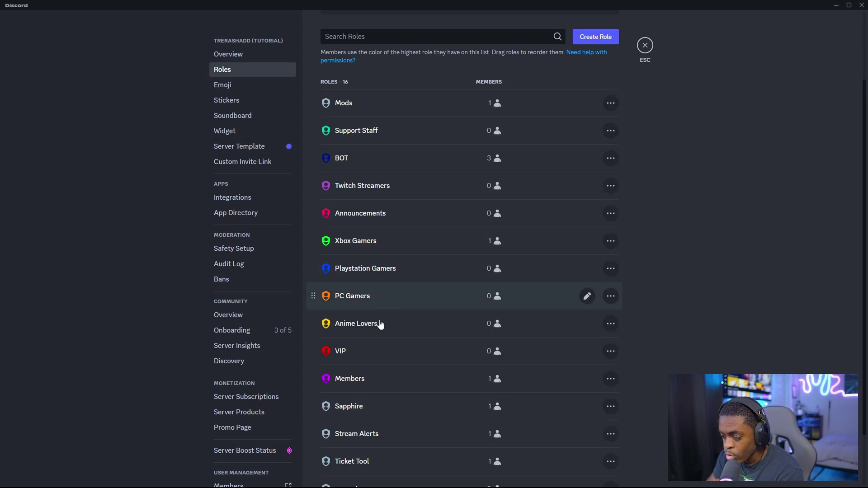
{"action": "scroll", "coordinate": [417, 382], "scroll_direction": "down", "scroll_amount": 2}
{"action": "scroll", "coordinate": [493, 187], "scroll_direction": "up", "scroll_amount": 2}
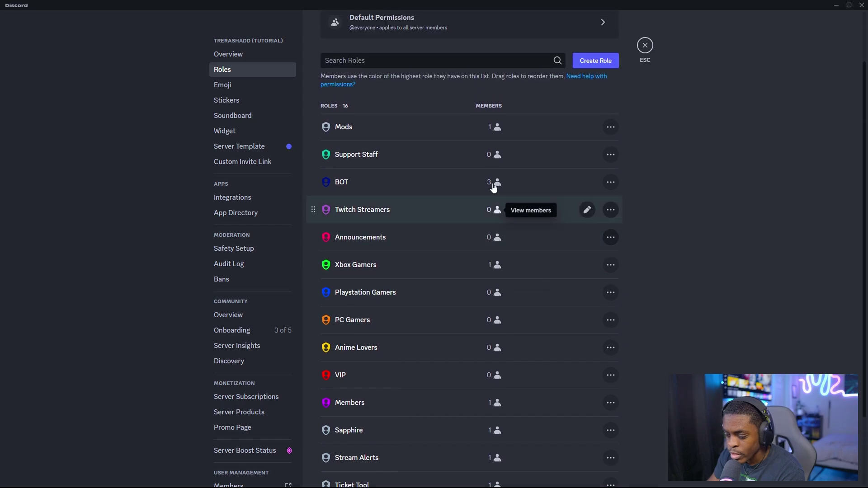
{"action": "left_click", "coordinate": [246, 332]}
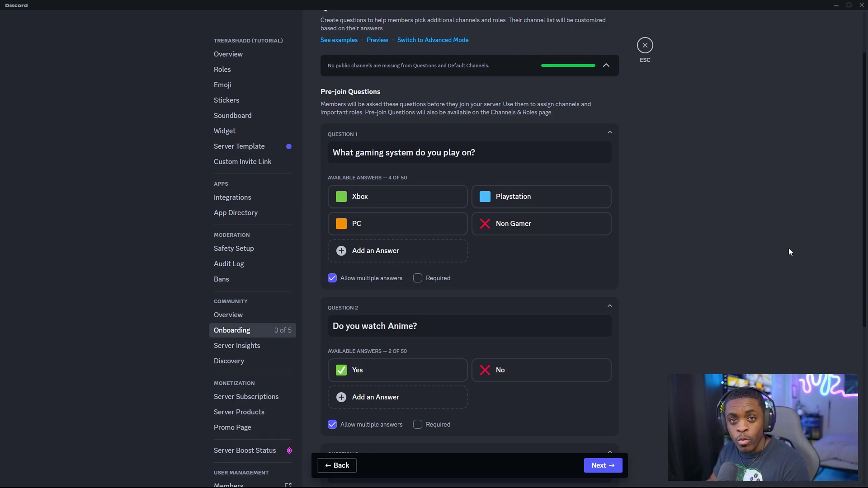
Mark the gaming system, anime and events pre-join questions as Required
{"action": "scroll", "coordinate": [691, 212], "scroll_direction": "down", "scroll_amount": 3}
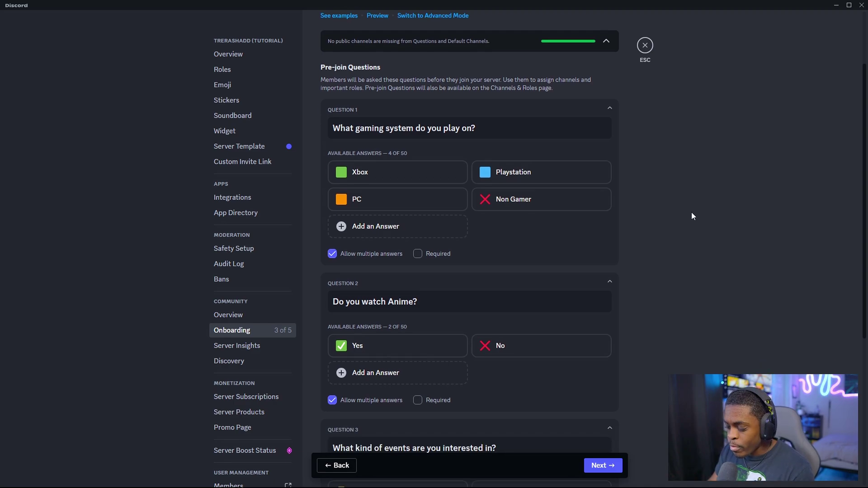
{"action": "scroll", "coordinate": [665, 140], "scroll_direction": "down", "scroll_amount": 2}
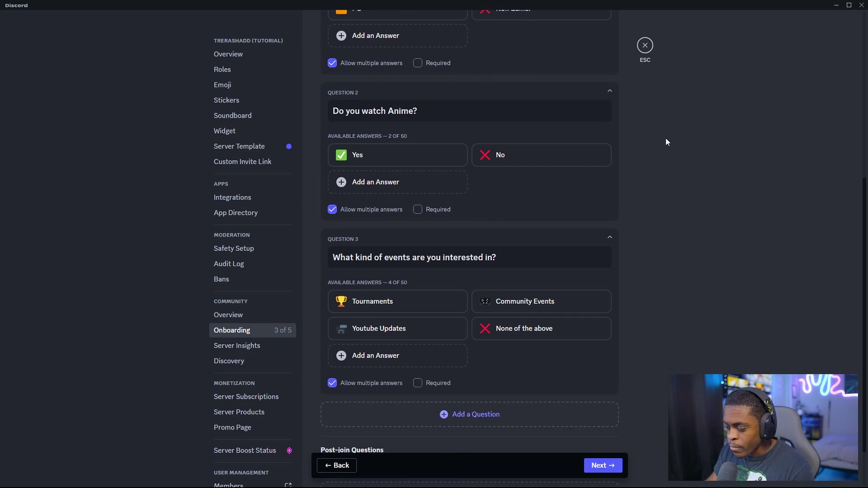
{"action": "scroll", "coordinate": [647, 159], "scroll_direction": "up", "scroll_amount": 2}
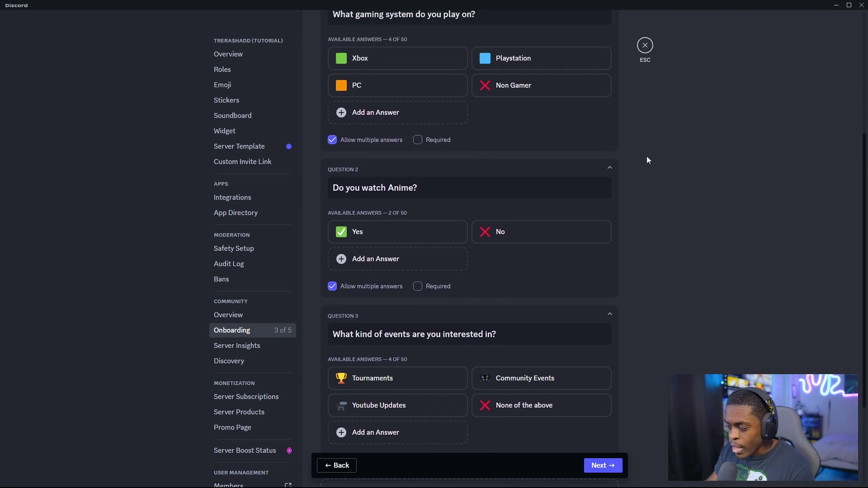
{"action": "left_click", "coordinate": [417, 143]}
{"action": "left_click", "coordinate": [418, 289]}
{"action": "scroll", "coordinate": [479, 316], "scroll_direction": "down", "scroll_amount": 2}
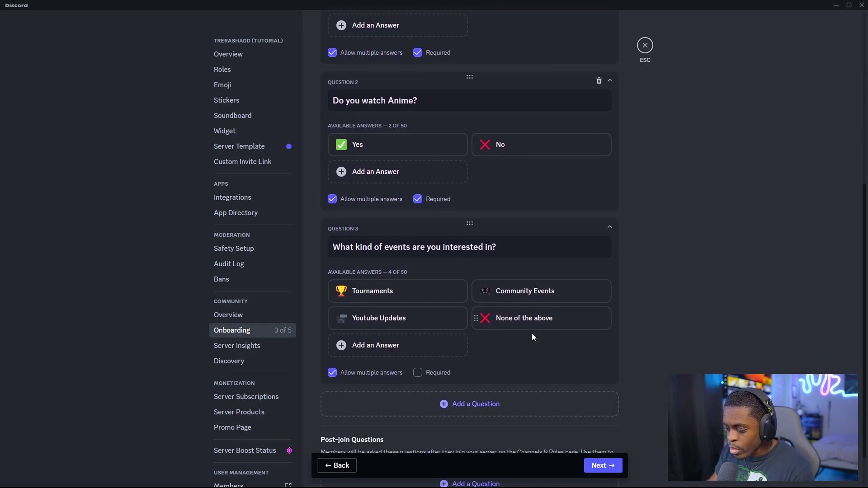
{"action": "left_click", "coordinate": [433, 374]}
{"action": "scroll", "coordinate": [723, 287], "scroll_direction": "up", "scroll_amount": 1}
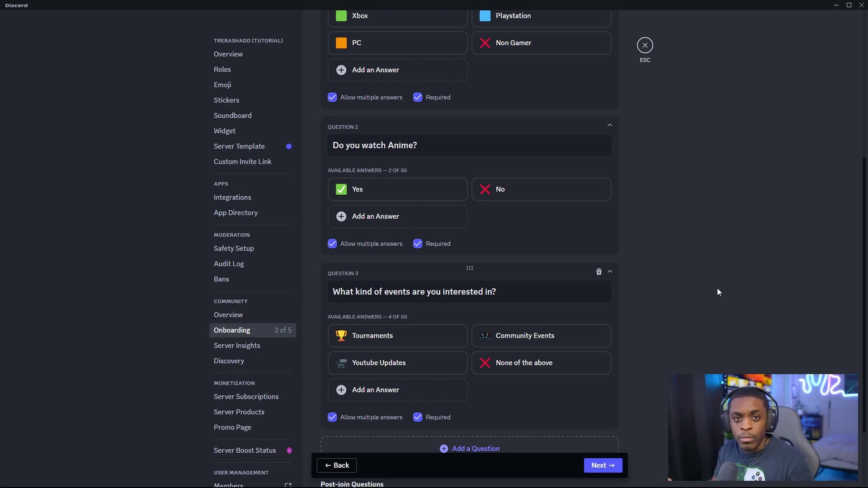
{"action": "scroll", "coordinate": [696, 231], "scroll_direction": "down", "scroll_amount": 2}
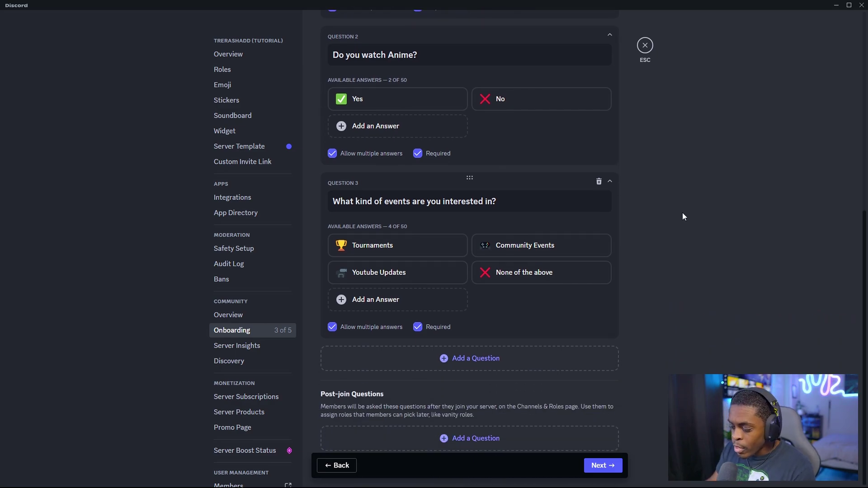